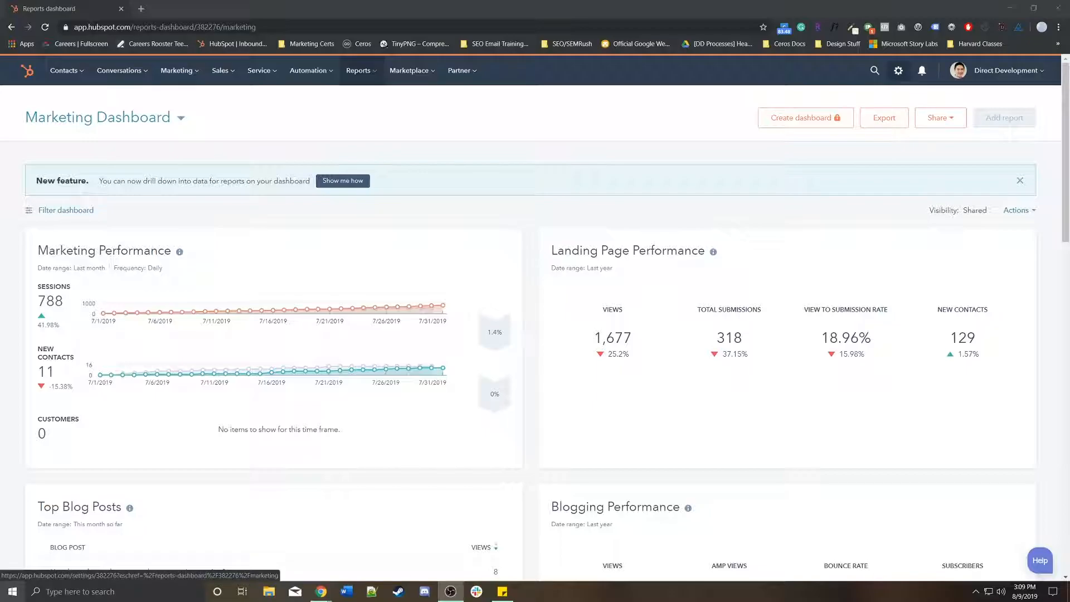
# Open Property settings and return to the Contact properties list after viewing company and deal properties
pyautogui.click(898, 70)
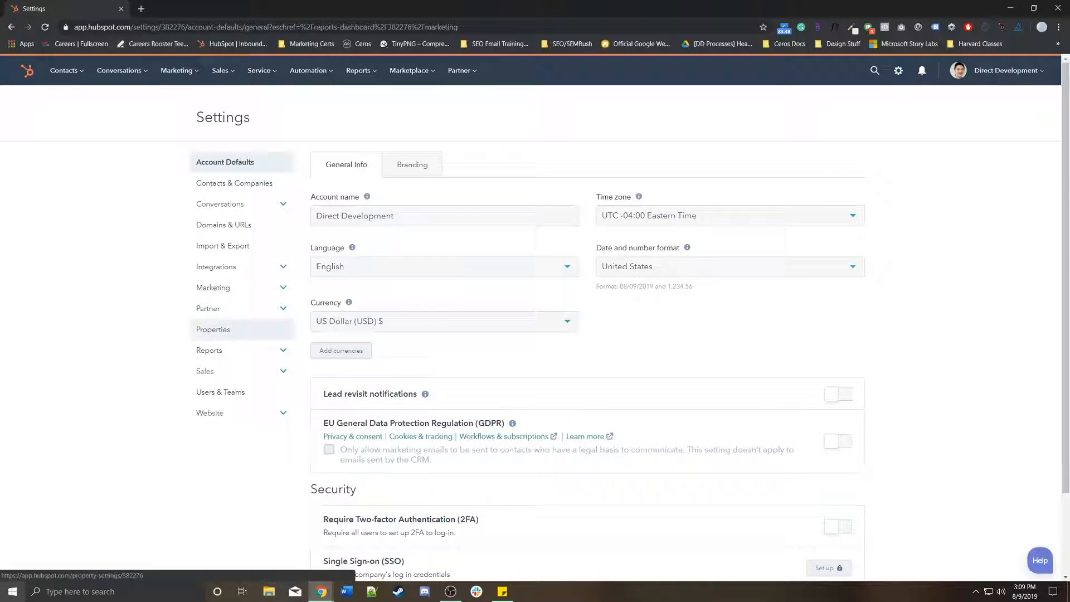
pyautogui.click(223, 330)
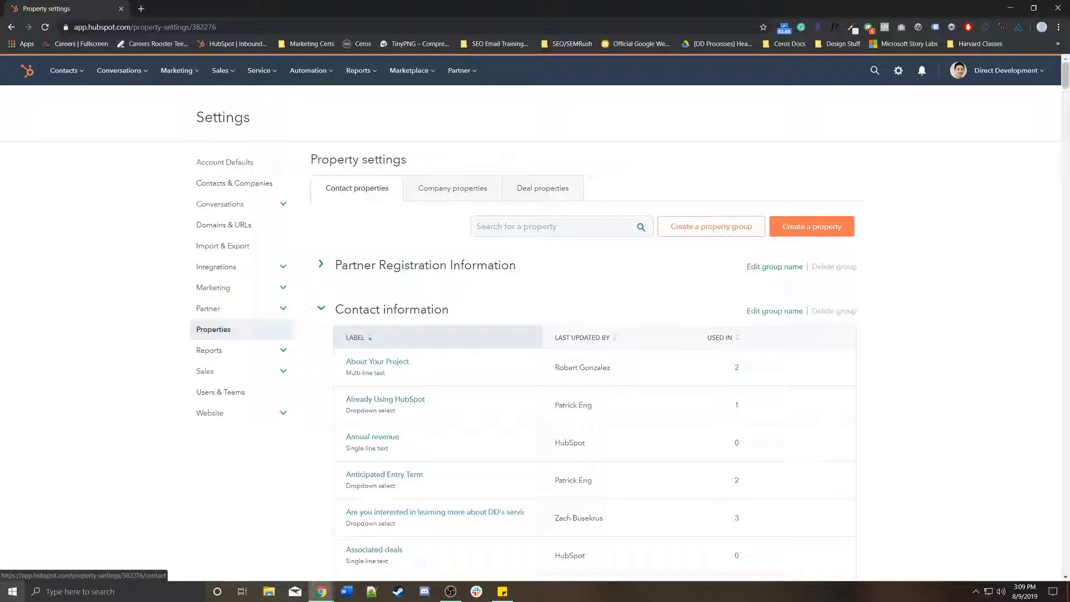
pyautogui.click(453, 188)
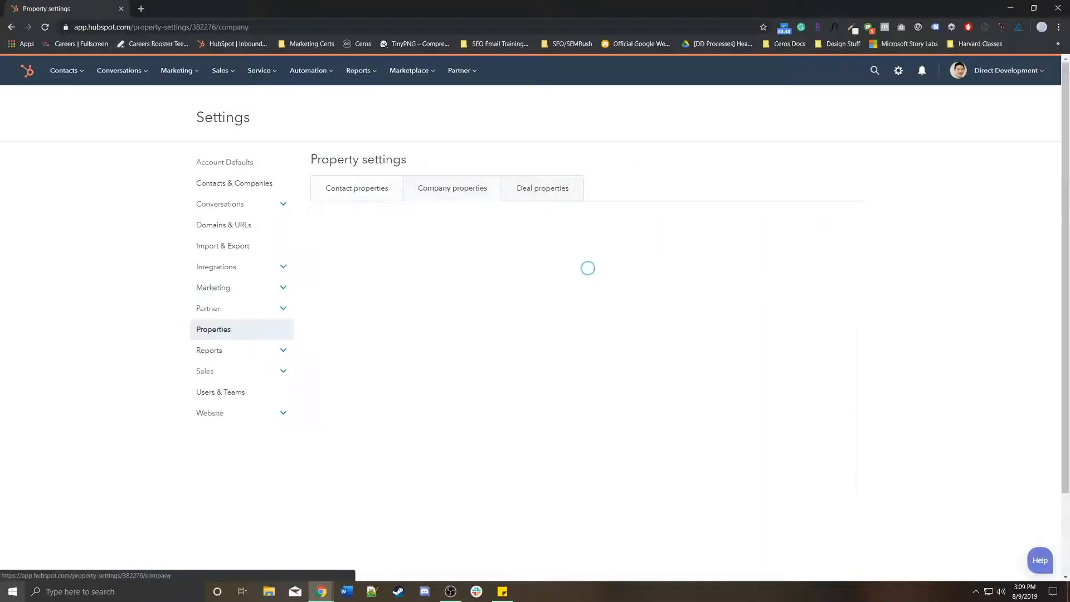
pyautogui.click(542, 188)
pyautogui.click(452, 188)
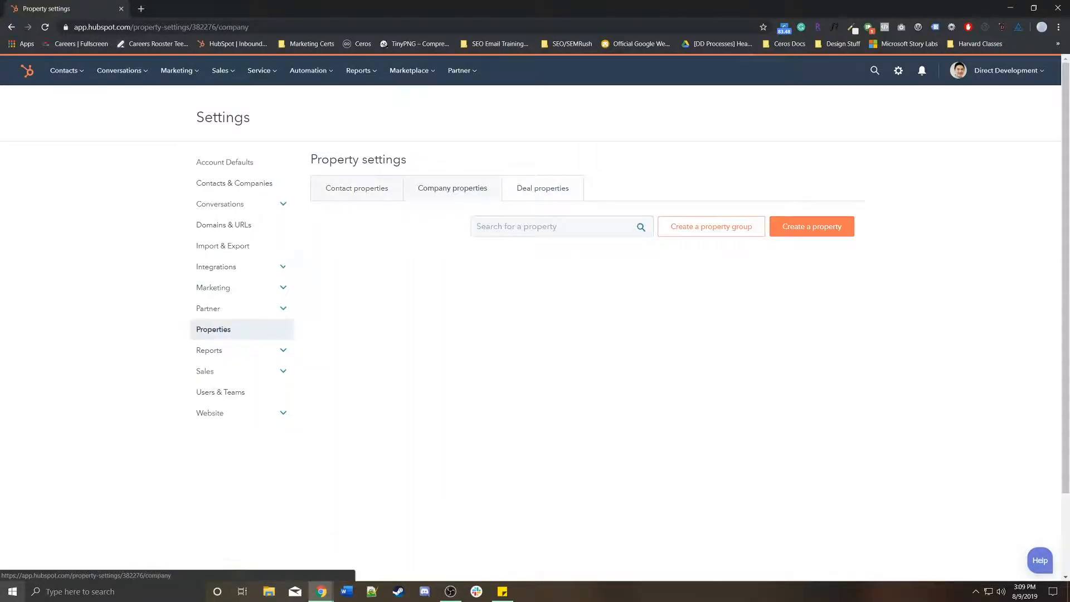
pyautogui.click(356, 188)
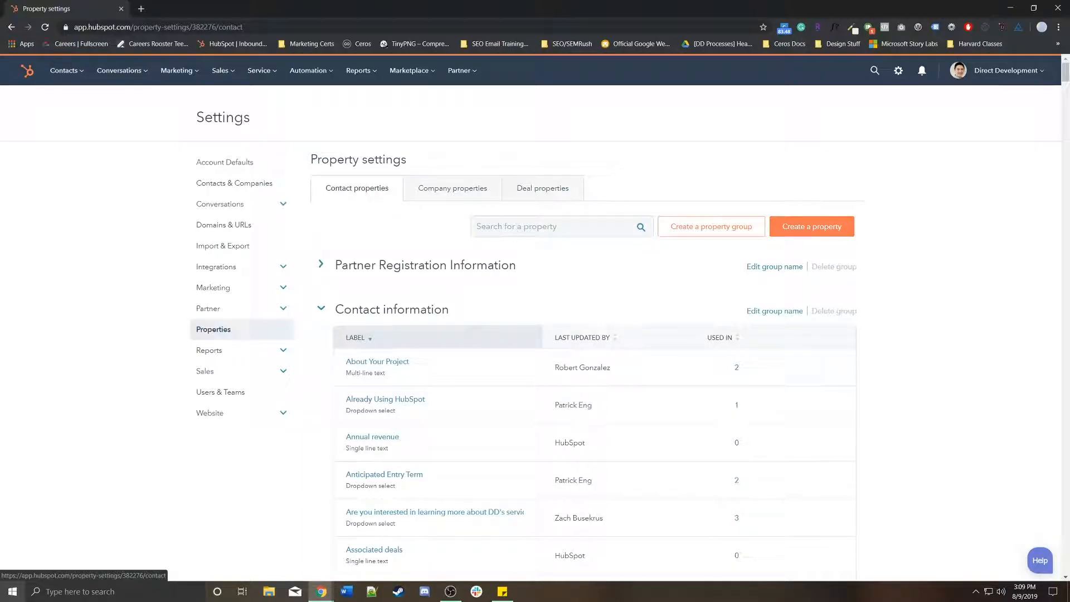
# Collapse the Contact information, Social media, Email, Web analytics, Conversion and Owner Information groups
pyautogui.click(372, 310)
pyautogui.click(376, 353)
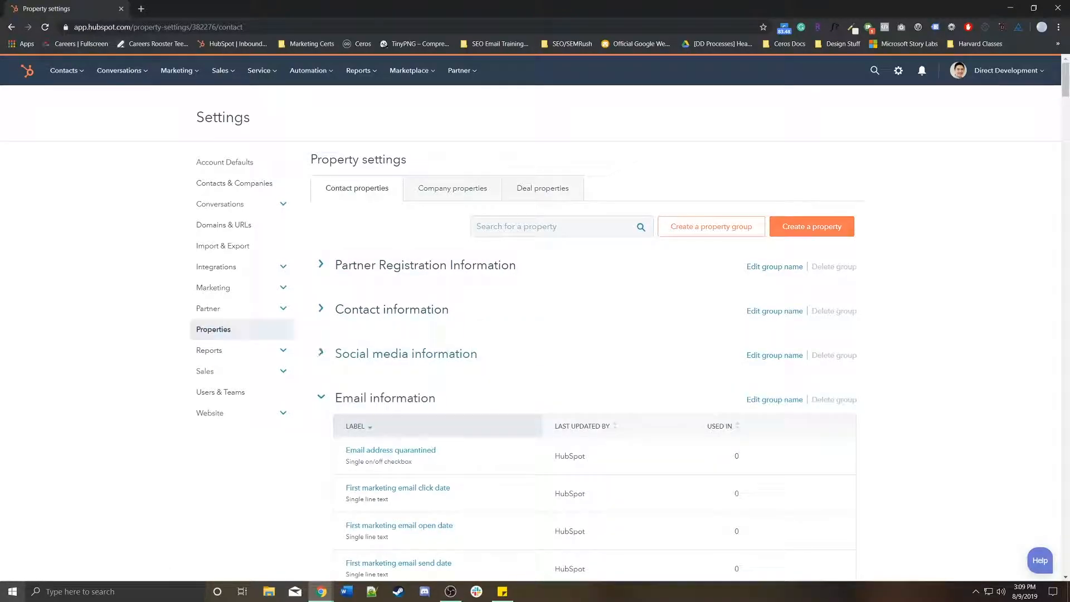
pyautogui.click(385, 397)
pyautogui.click(395, 442)
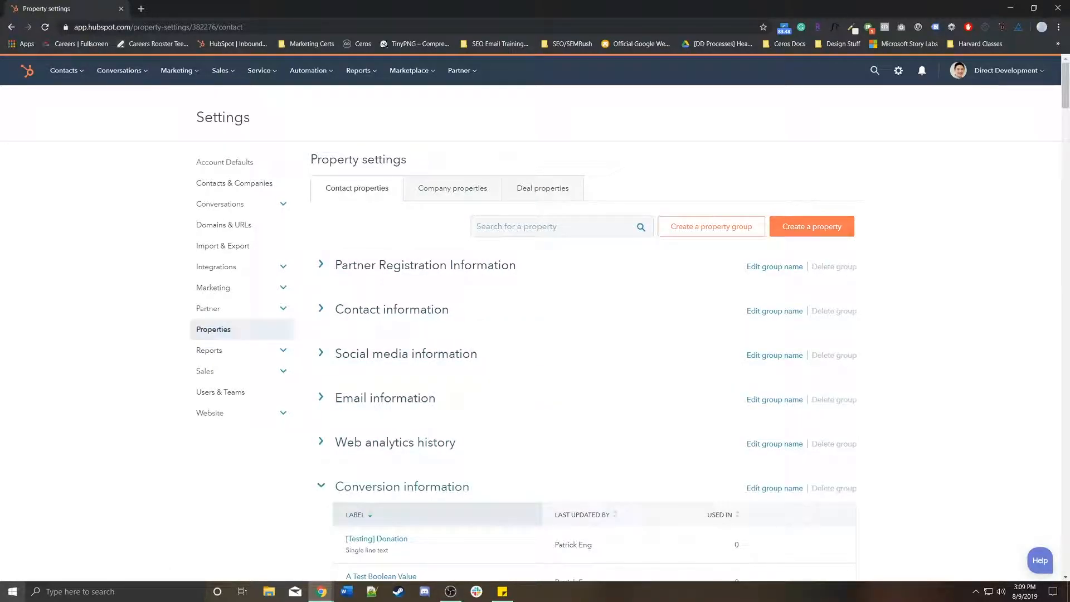
pyautogui.click(402, 487)
pyautogui.click(389, 531)
pyautogui.scroll(-3, 412, 518)
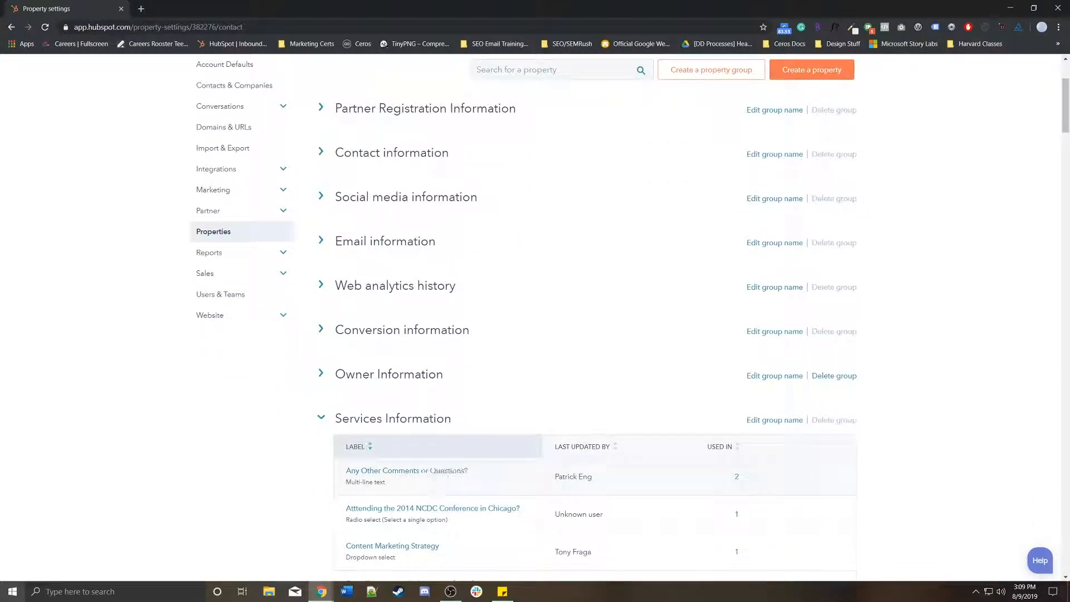
# Collapse the Services Information, SilverLake, Qzzr, Industry Information, MSC and Thankster Cards groups
pyautogui.click(393, 417)
pyautogui.click(363, 462)
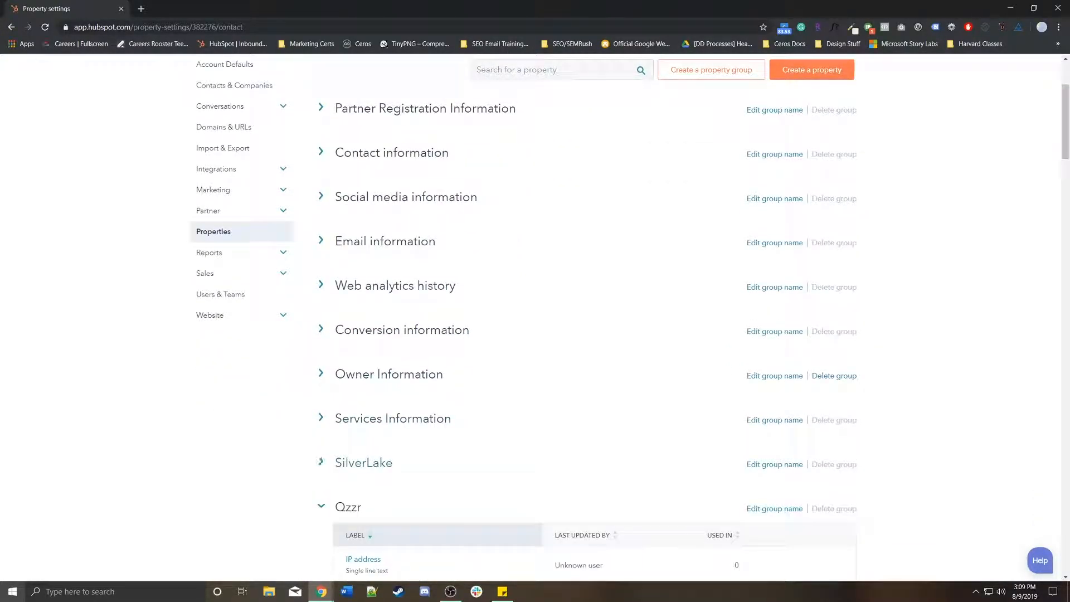
pyautogui.click(349, 506)
pyautogui.scroll(-3, 368, 496)
pyautogui.click(385, 342)
pyautogui.click(349, 386)
pyautogui.click(381, 430)
pyautogui.scroll(7, 382, 431)
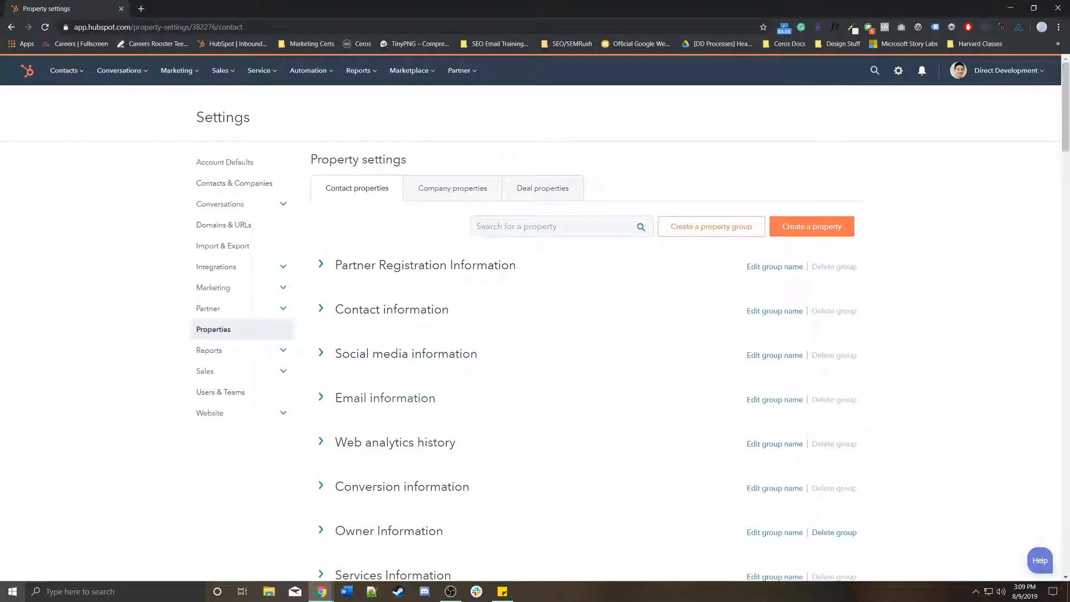
pyautogui.click(711, 226)
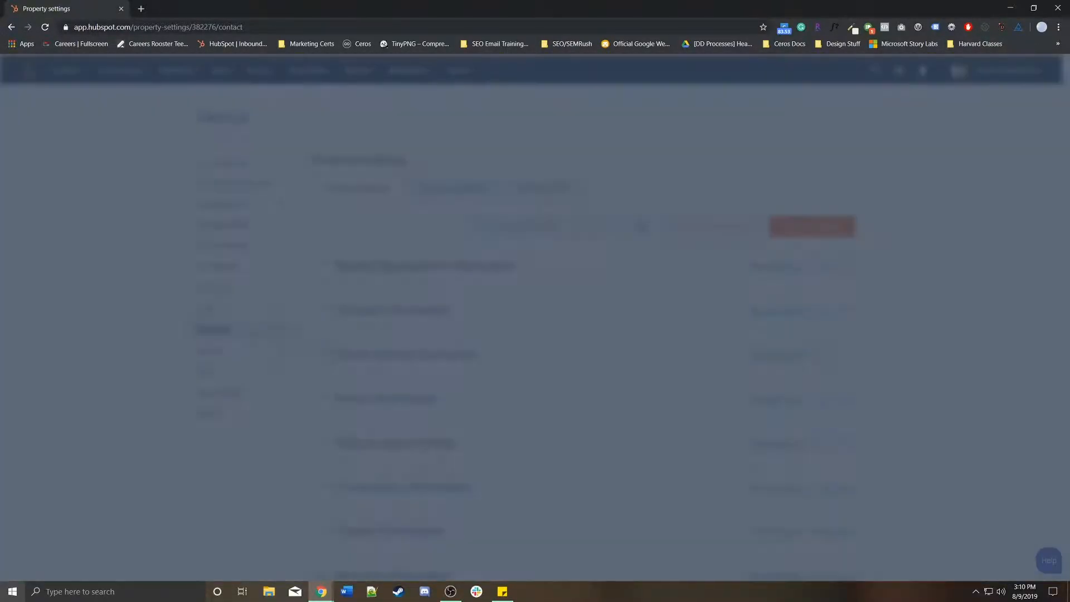
pyautogui.click(635, 103)
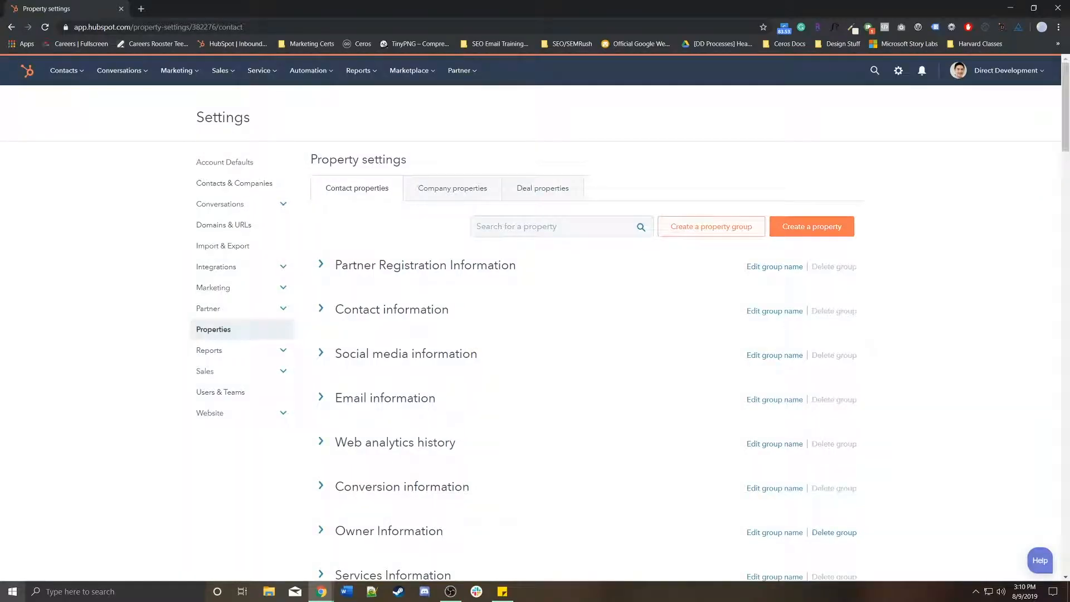
pyautogui.click(710, 227)
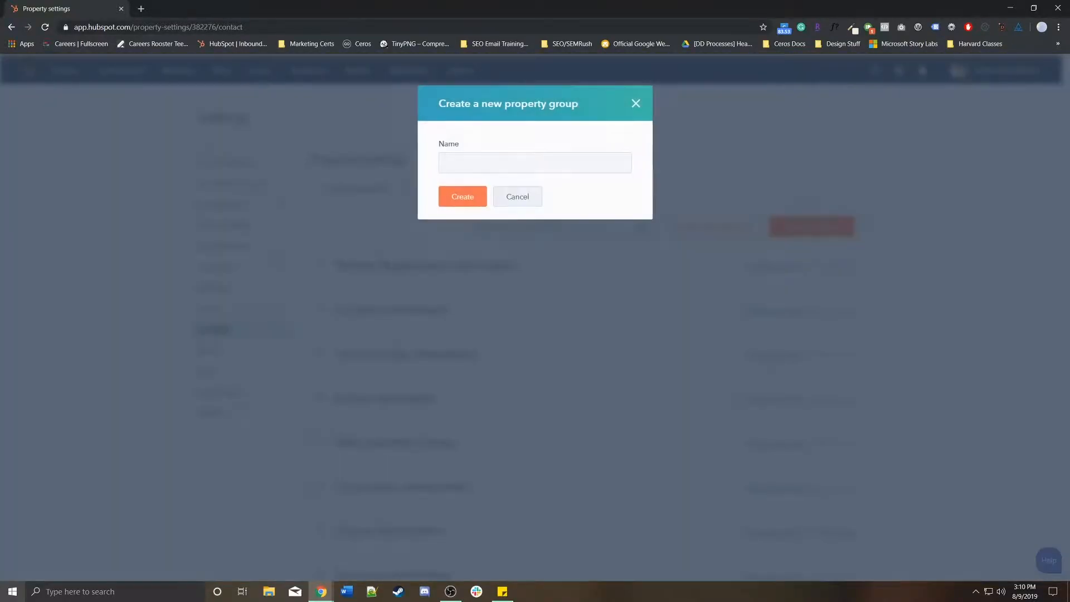
pyautogui.click(535, 163)
pyautogui.write('Demo')
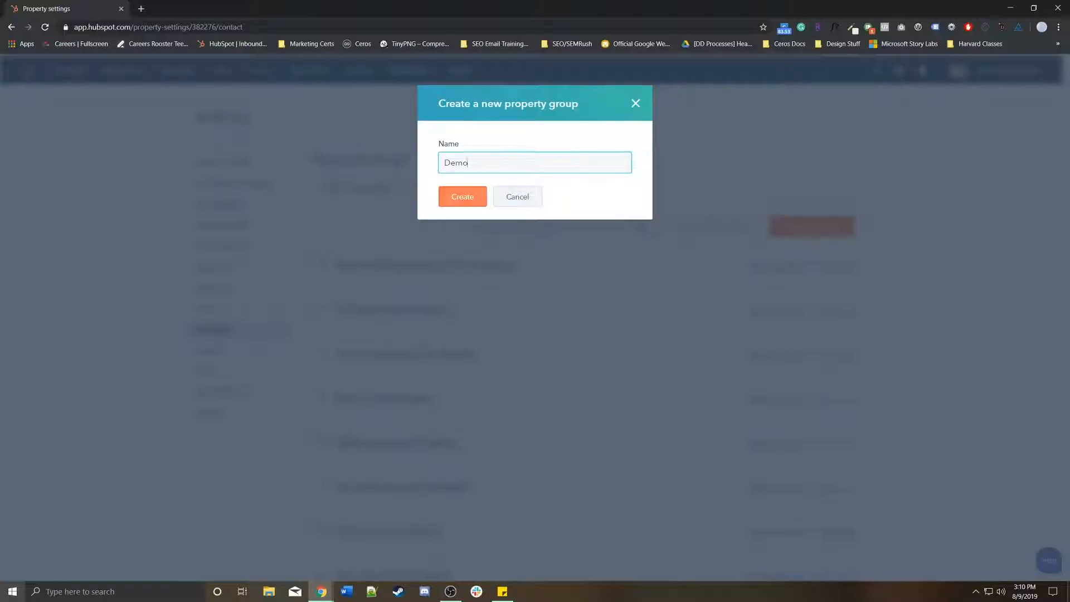
pyautogui.click(462, 197)
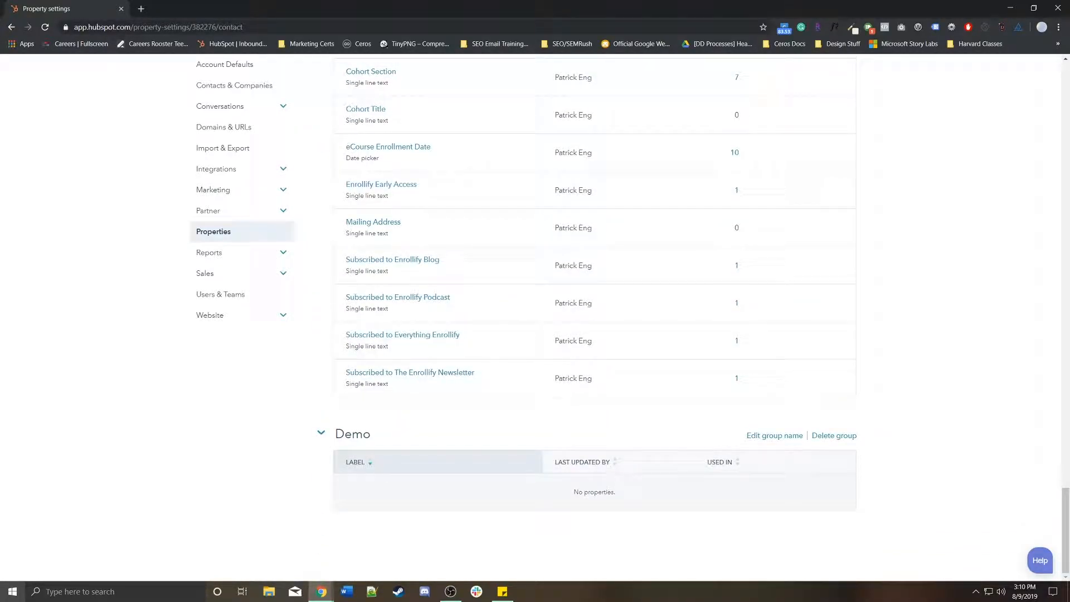
pyautogui.click(833, 436)
pyautogui.scroll(5, 669, 304)
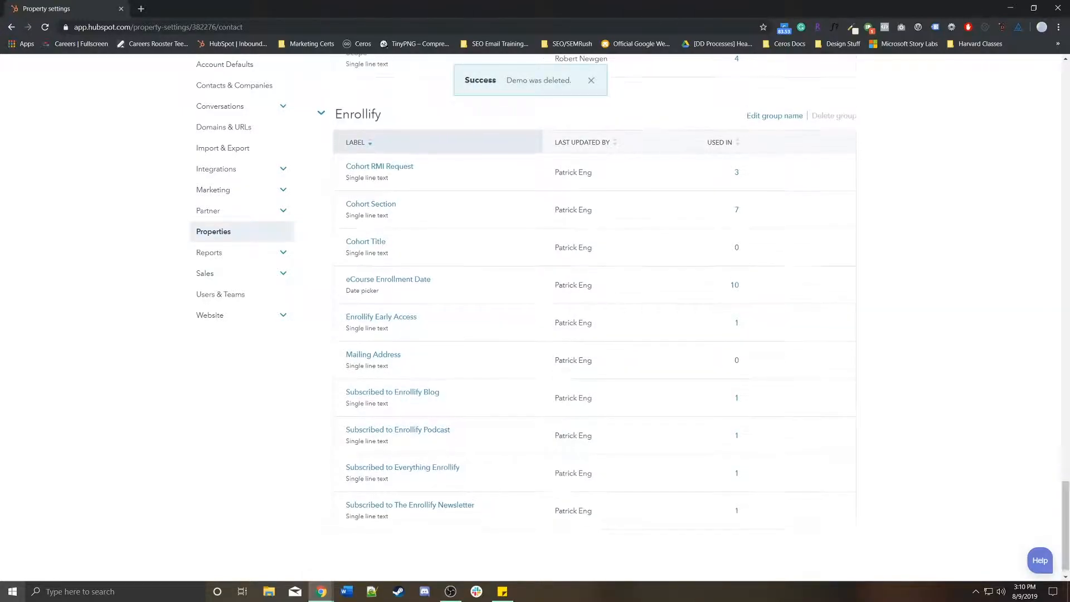
pyautogui.scroll(15, 669, 304)
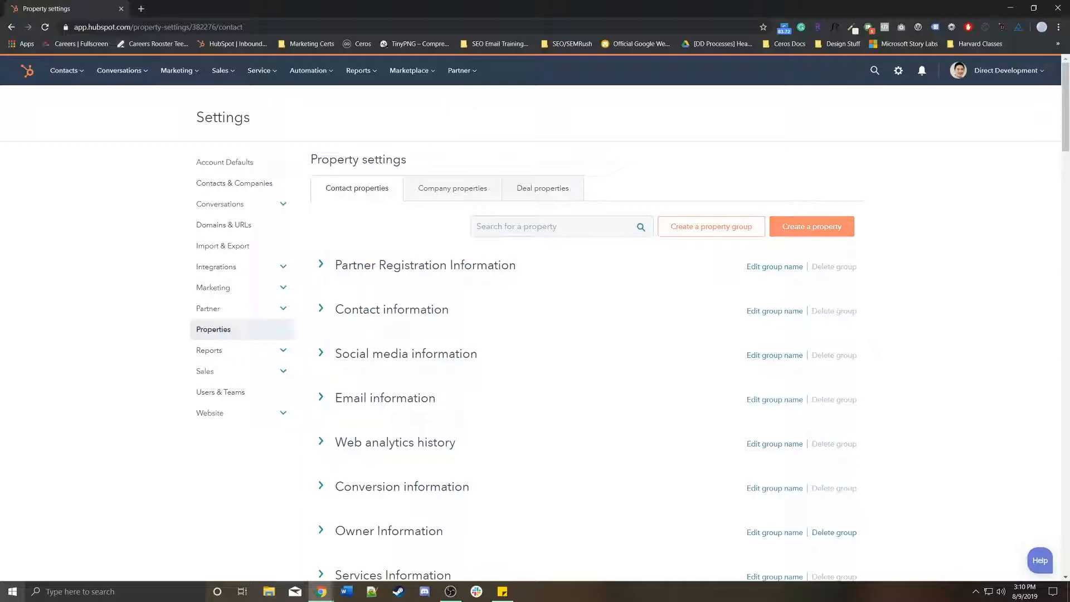
# Start a new contact property labelled 'What is your favorite color?'
pyautogui.click(811, 227)
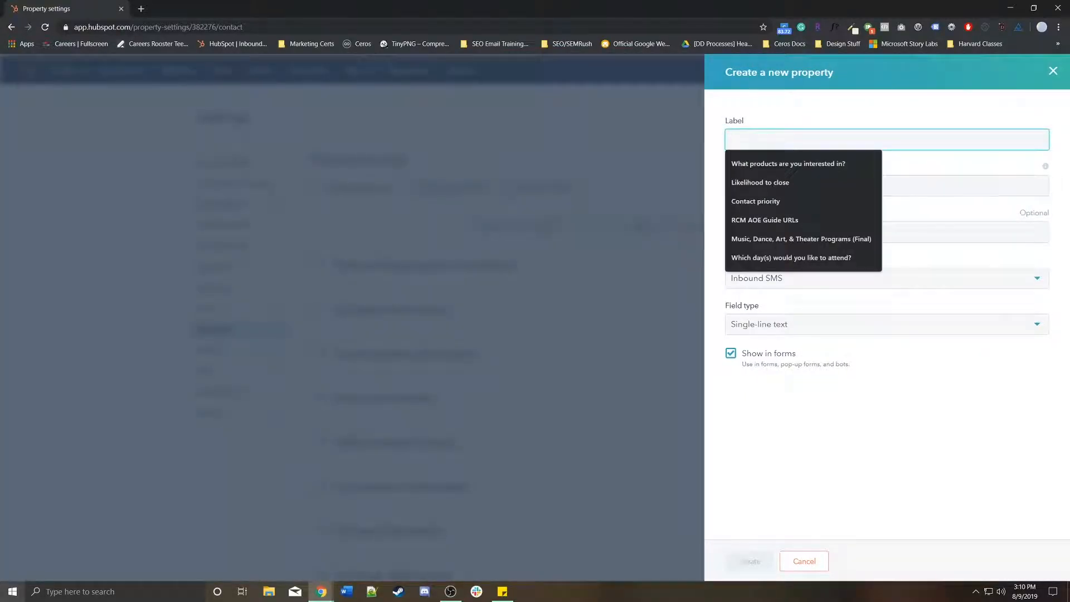
pyautogui.click(836, 304)
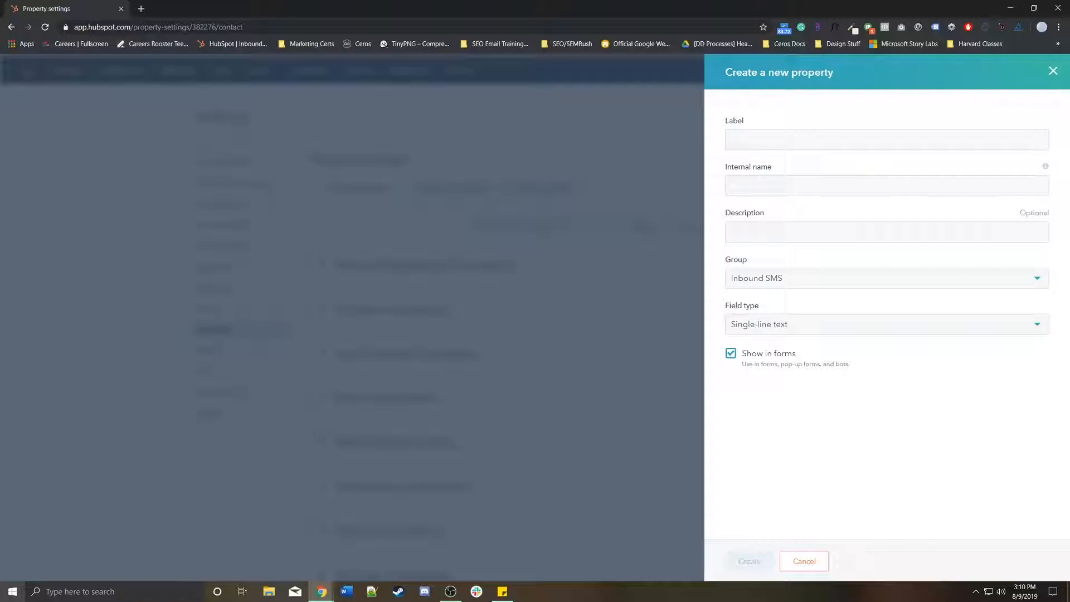
pyautogui.click(886, 140)
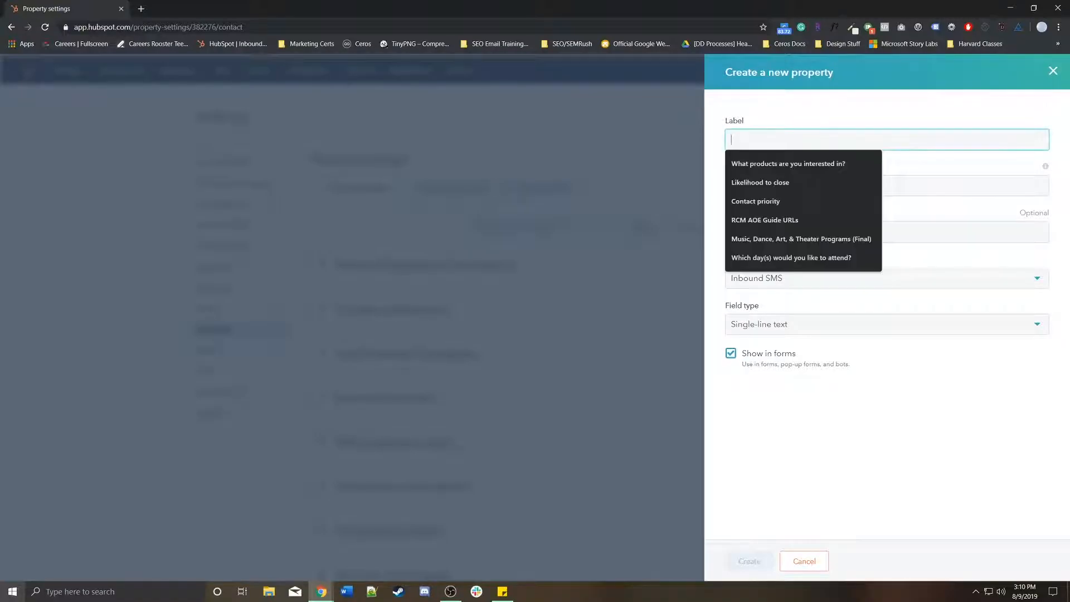
pyautogui.write('What is your fac')
pyautogui.write('orite color?')
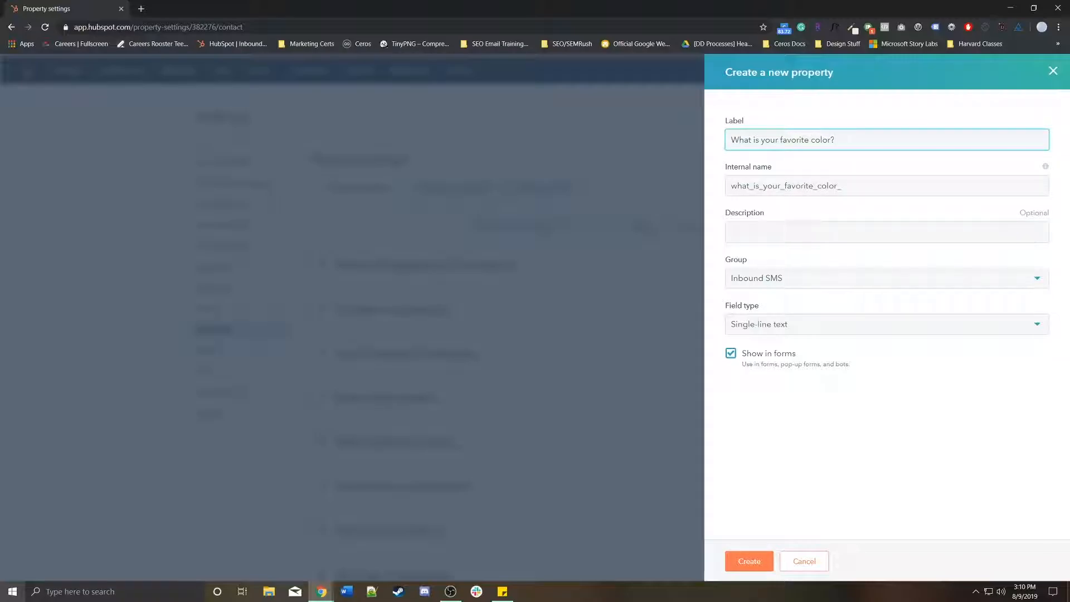
pyautogui.press('Tab')
pyautogui.press('Tab')
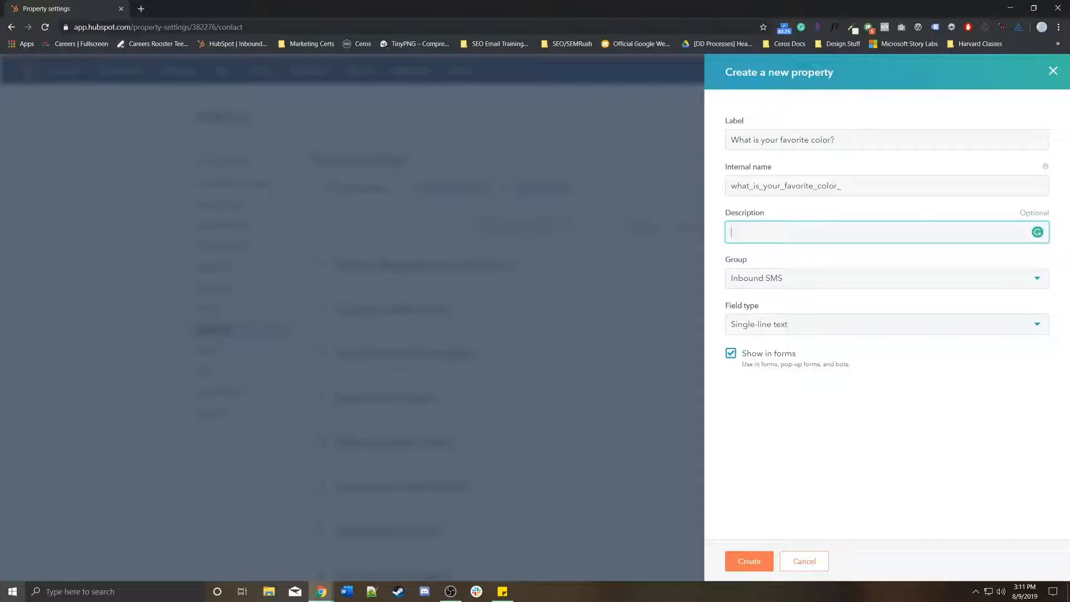
# Put the new property in the Contact information group
pyautogui.click(886, 278)
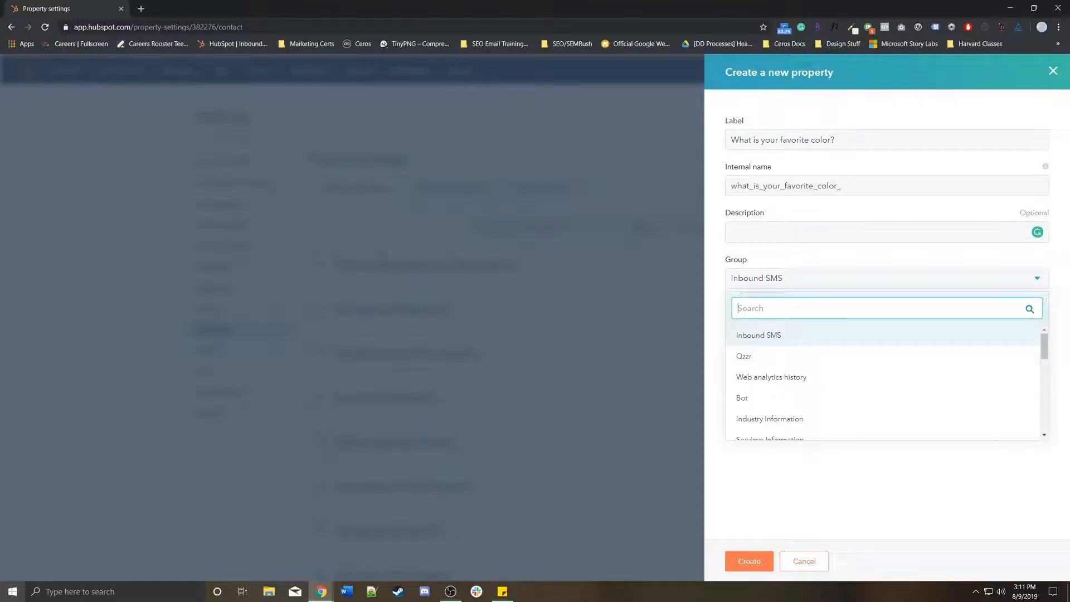
pyautogui.scroll(-4, 882, 379)
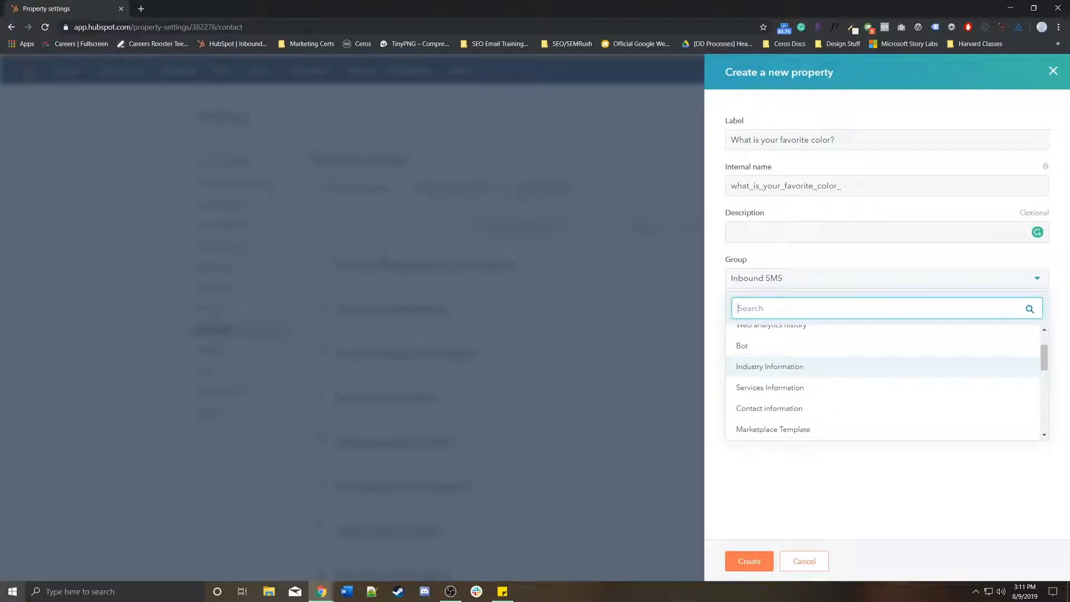
pyautogui.scroll(1, 841, 404)
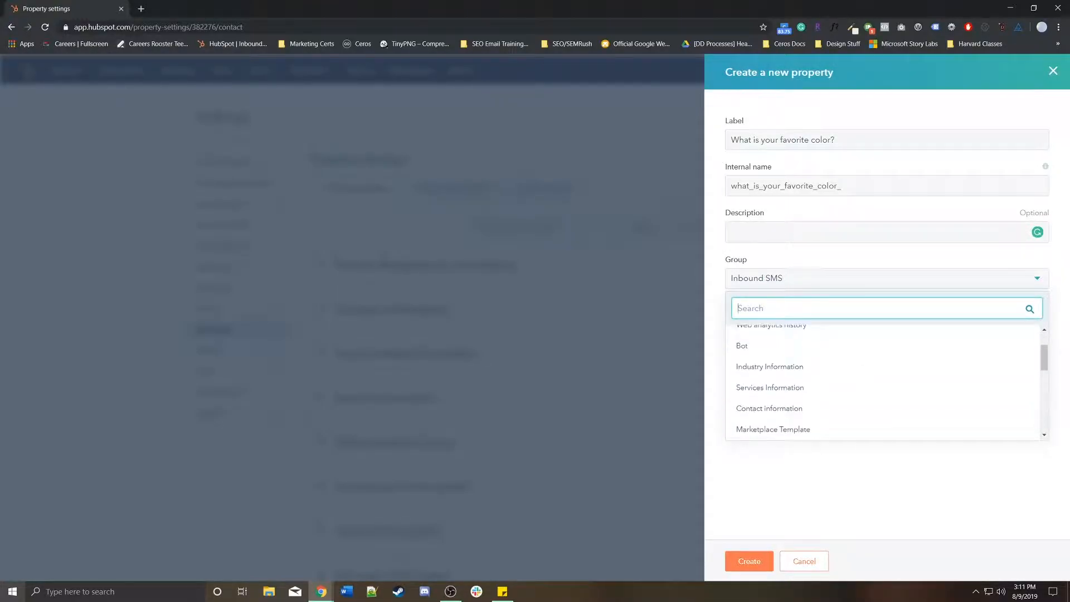
pyautogui.click(836, 409)
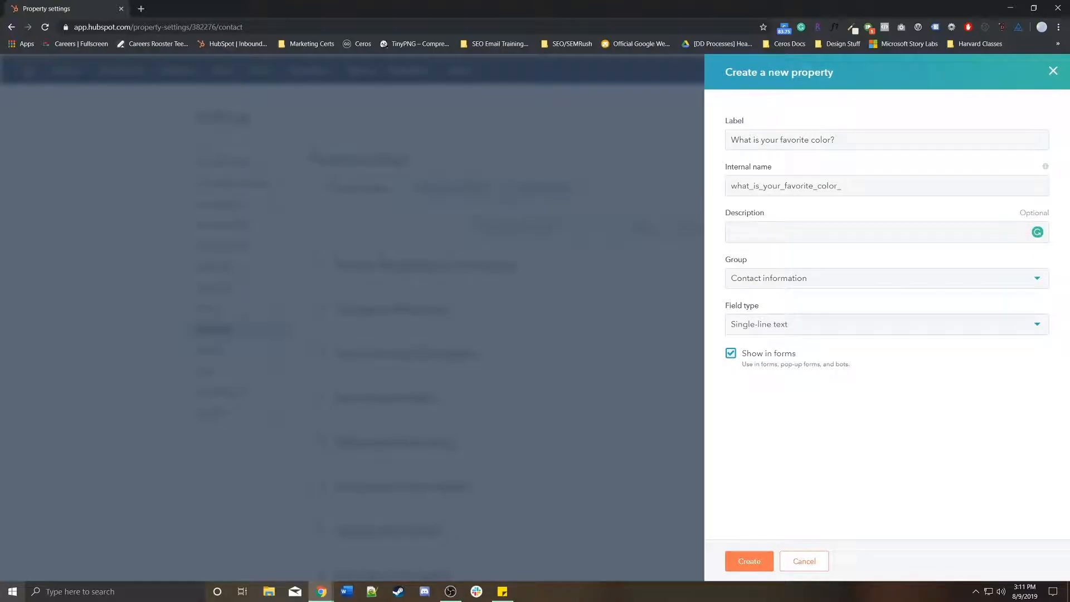
# Change the field type from Single-line text to Single checkbox, then reopen the field type list
pyautogui.click(880, 324)
pyautogui.scroll(-3, 798, 411)
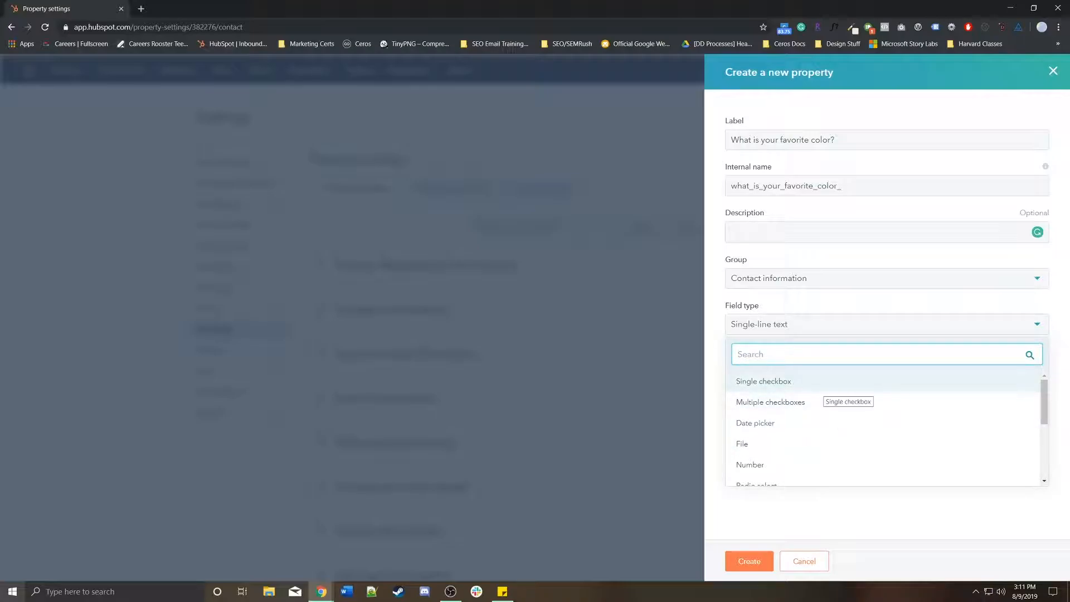
pyautogui.click(824, 385)
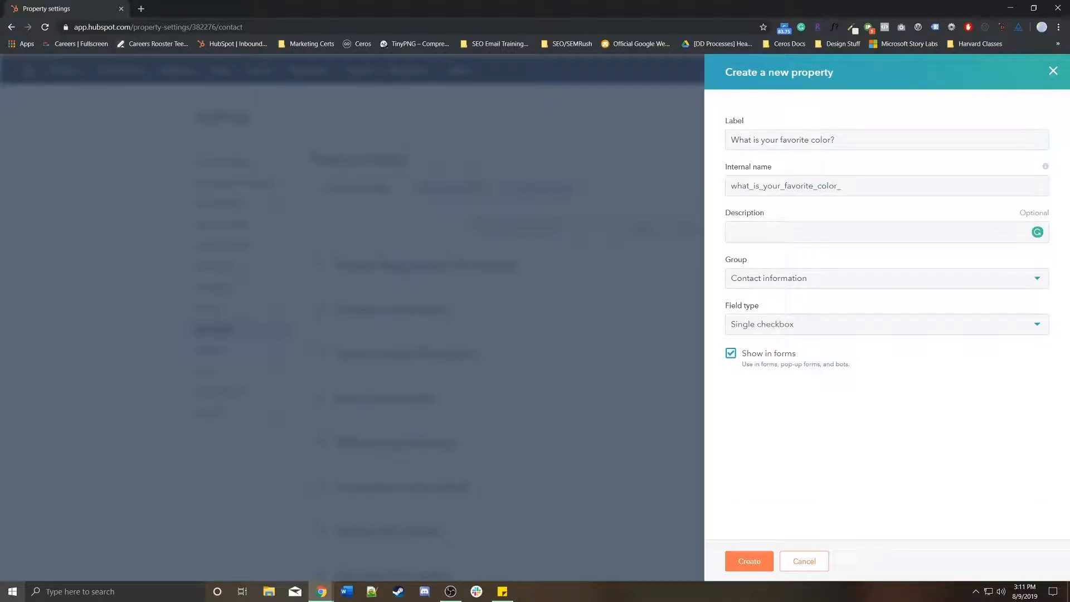
pyautogui.click(835, 325)
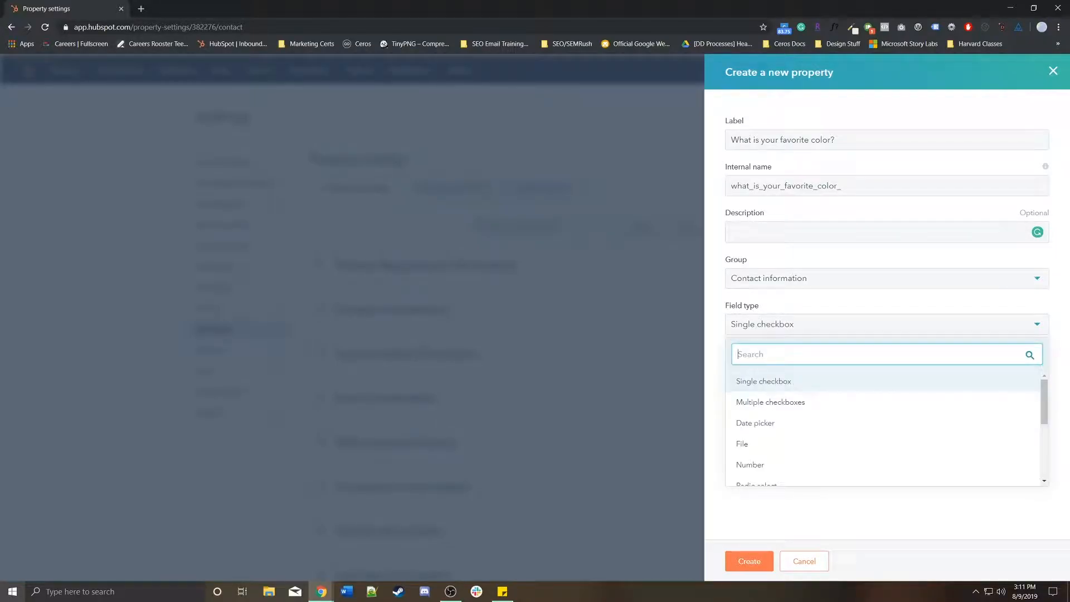
pyautogui.moveTo(731, 140); pyautogui.dragTo(842, 140)
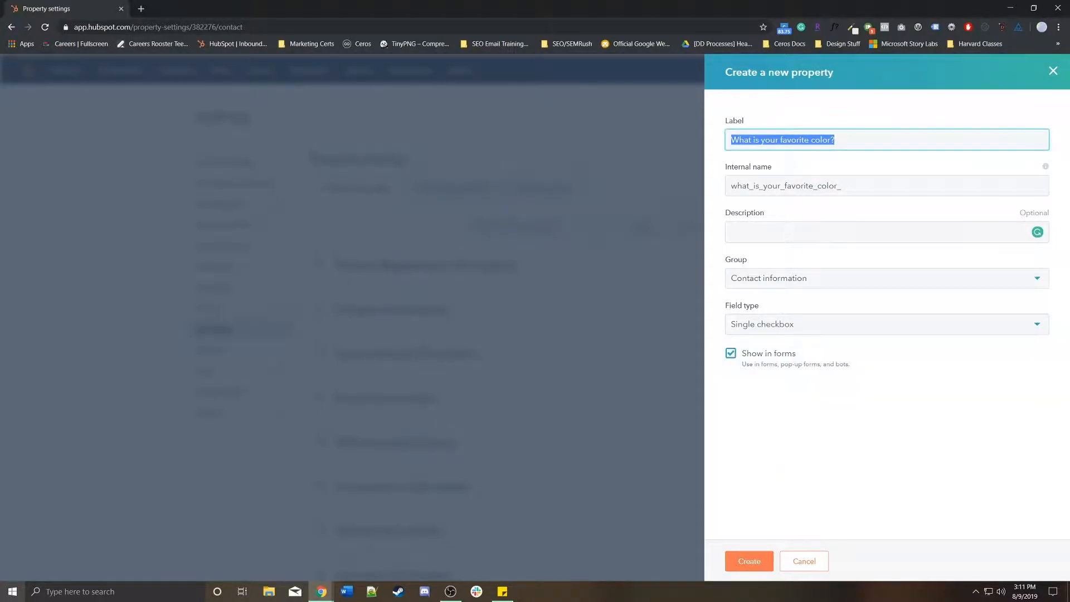
pyautogui.click(835, 324)
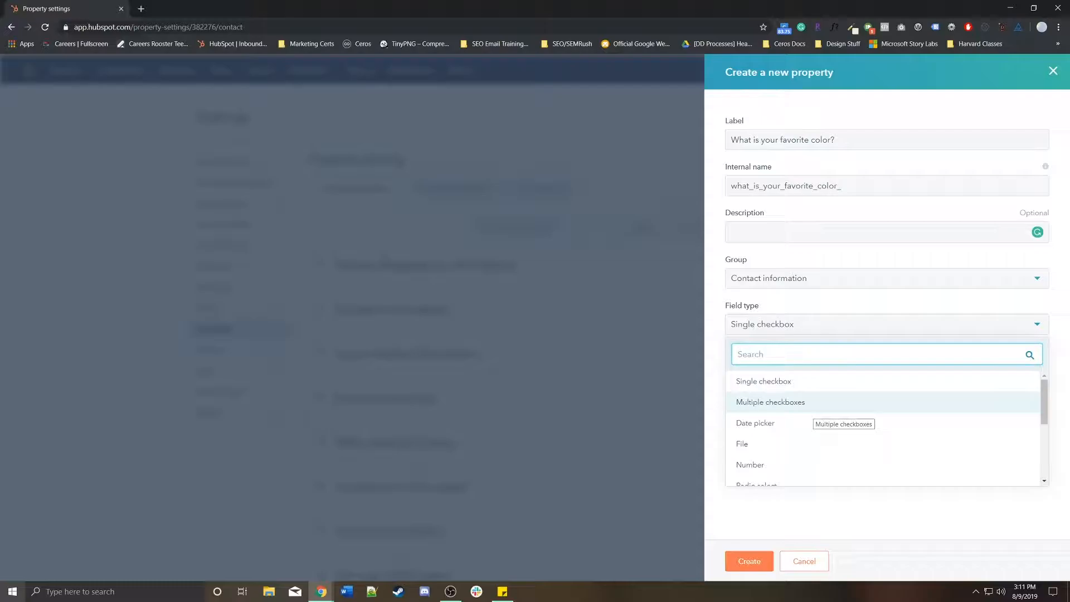
pyautogui.scroll(-1, 808, 411)
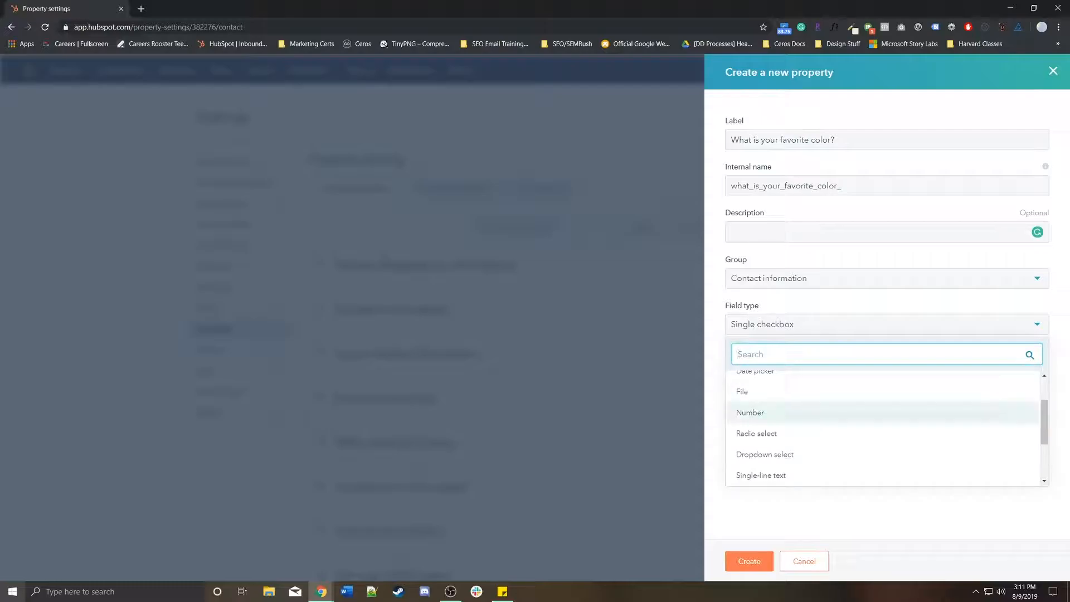
# Set the field type to Dropdown select with options Blue, Yellow and Purple
pyautogui.scroll(-1, 808, 423)
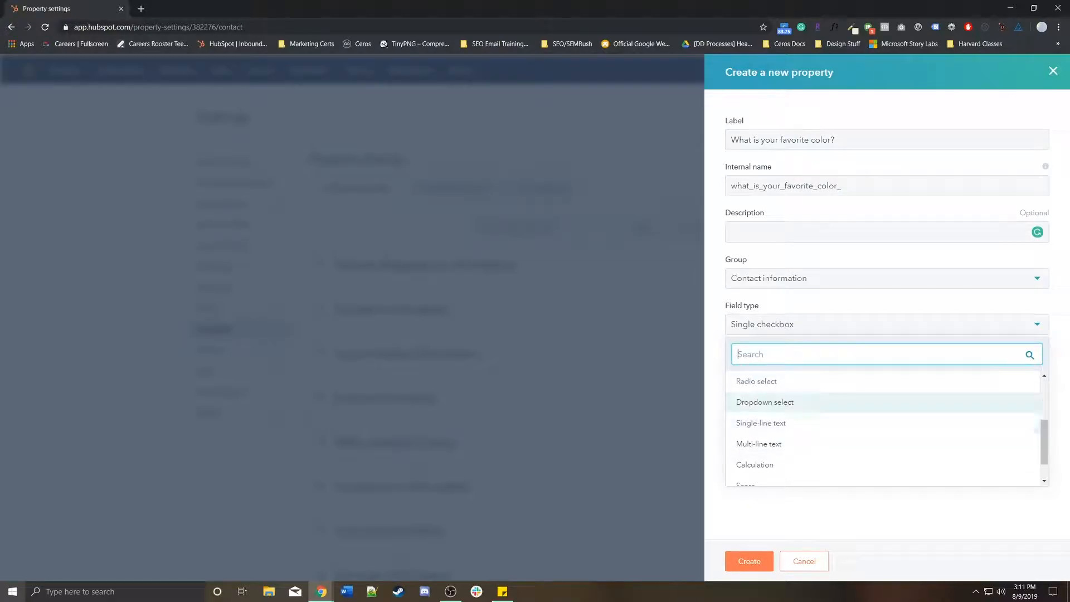
pyautogui.click(780, 401)
pyautogui.write('Blu')
pyautogui.click(775, 382)
pyautogui.write('Yeloow')
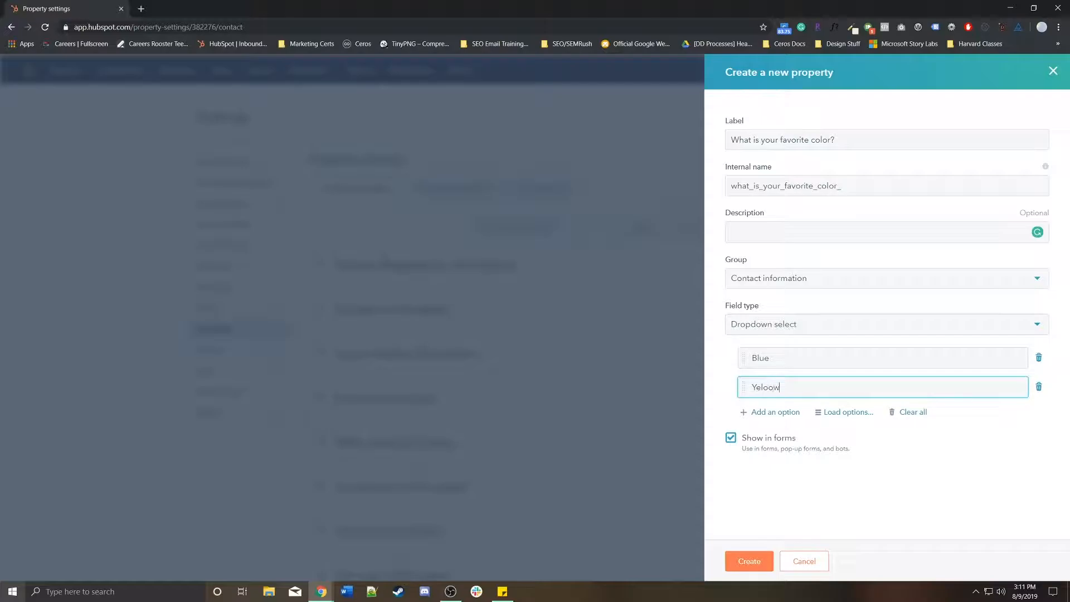
pyautogui.press('BackSpace')
pyautogui.press('BackSpace')
pyautogui.press('BackSpace')
pyautogui.press('BackSpace')
pyautogui.write('llow')
pyautogui.click(775, 412)
pyautogui.write('Purple')
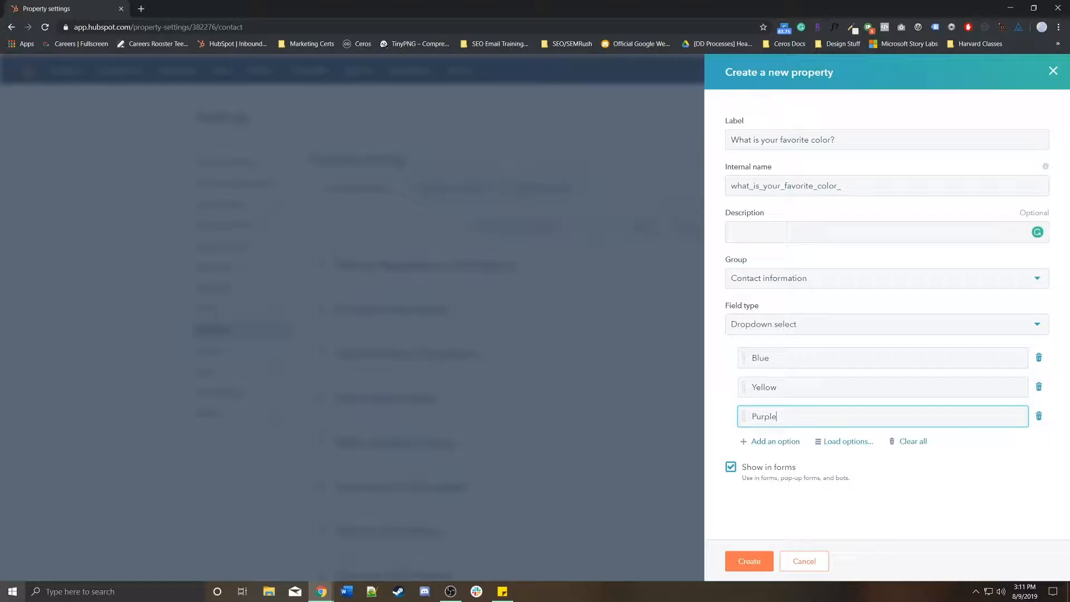
# Switch the field type to Multi-line text, browse the other types, and keep Multi-line text
pyautogui.click(836, 323)
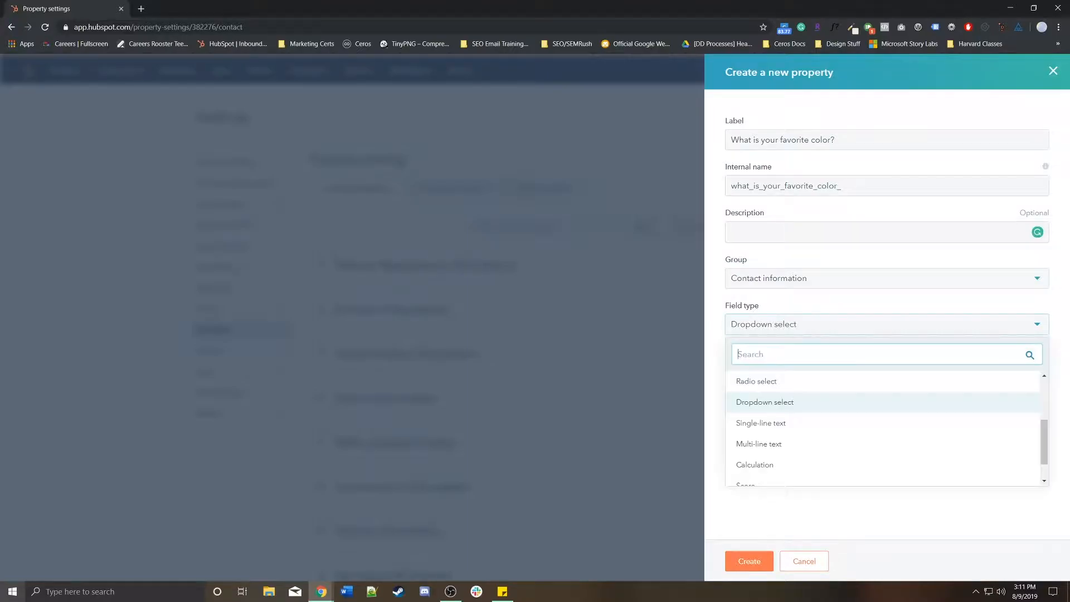
pyautogui.scroll(-1, 836, 434)
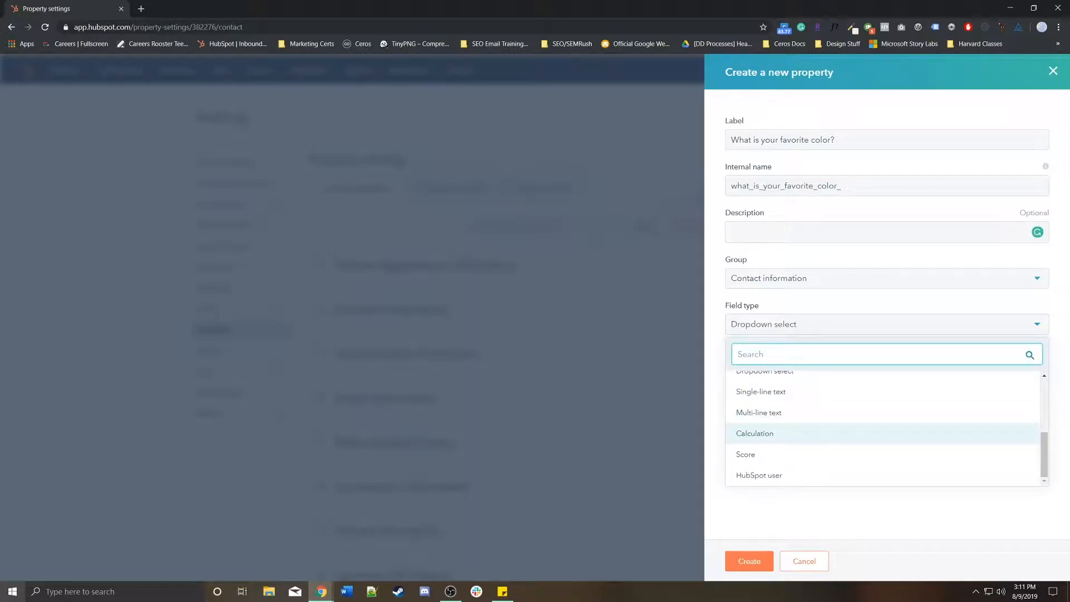
pyautogui.scroll(3, 836, 434)
pyautogui.click(769, 463)
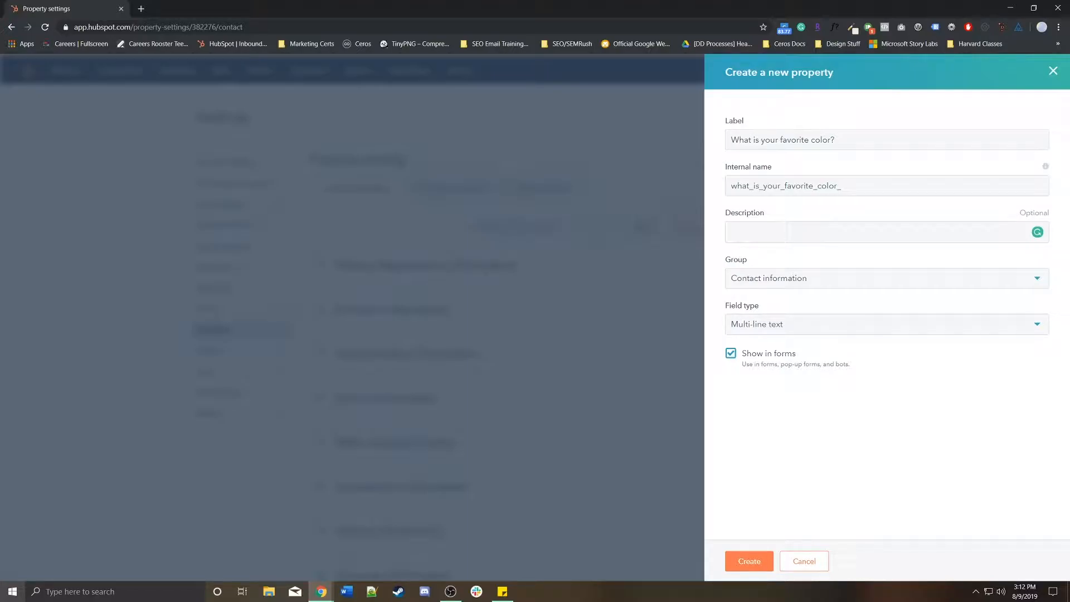
pyautogui.click(885, 324)
pyautogui.scroll(3, 836, 397)
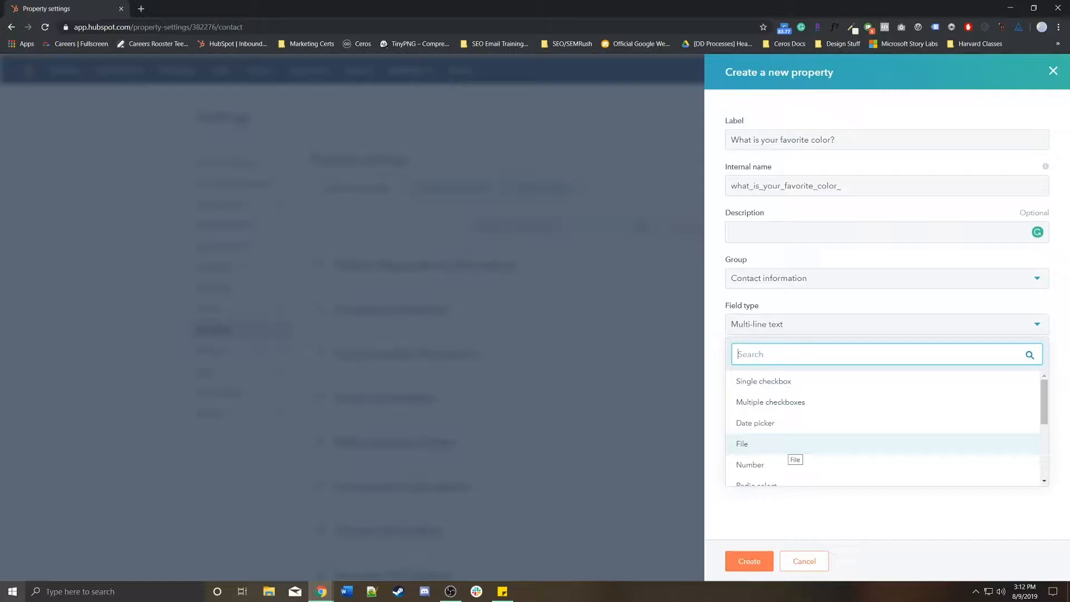
pyautogui.scroll(-1, 788, 446)
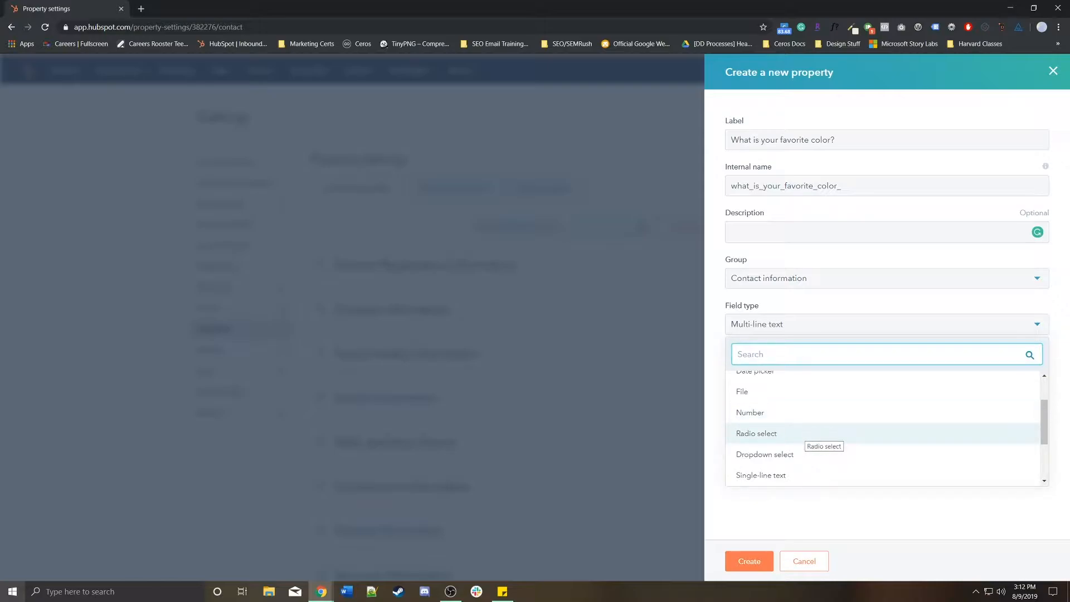
pyautogui.scroll(-1, 802, 440)
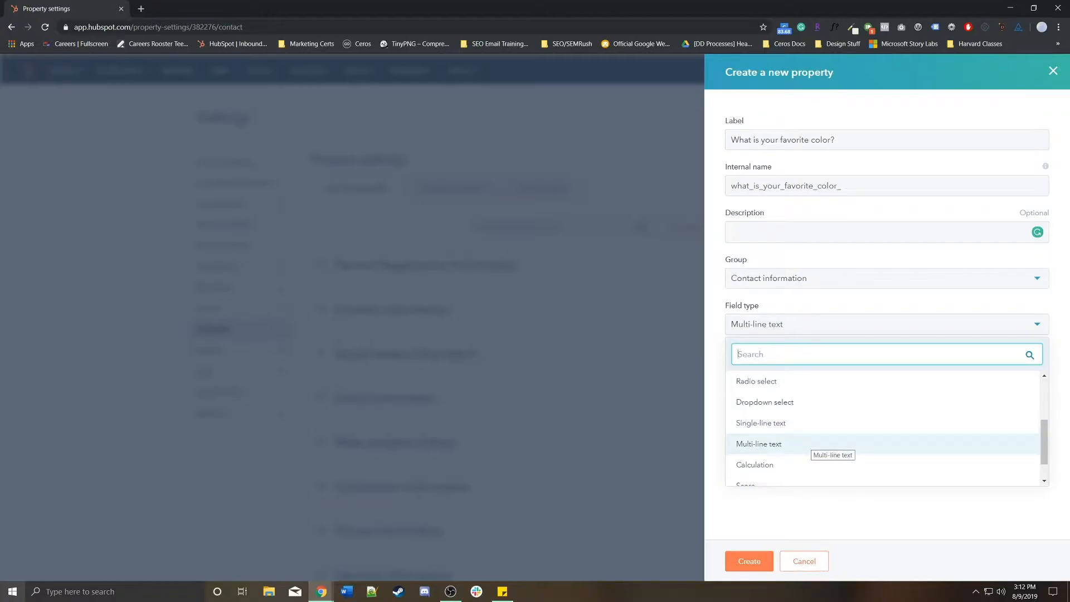
pyautogui.scroll(-1, 805, 444)
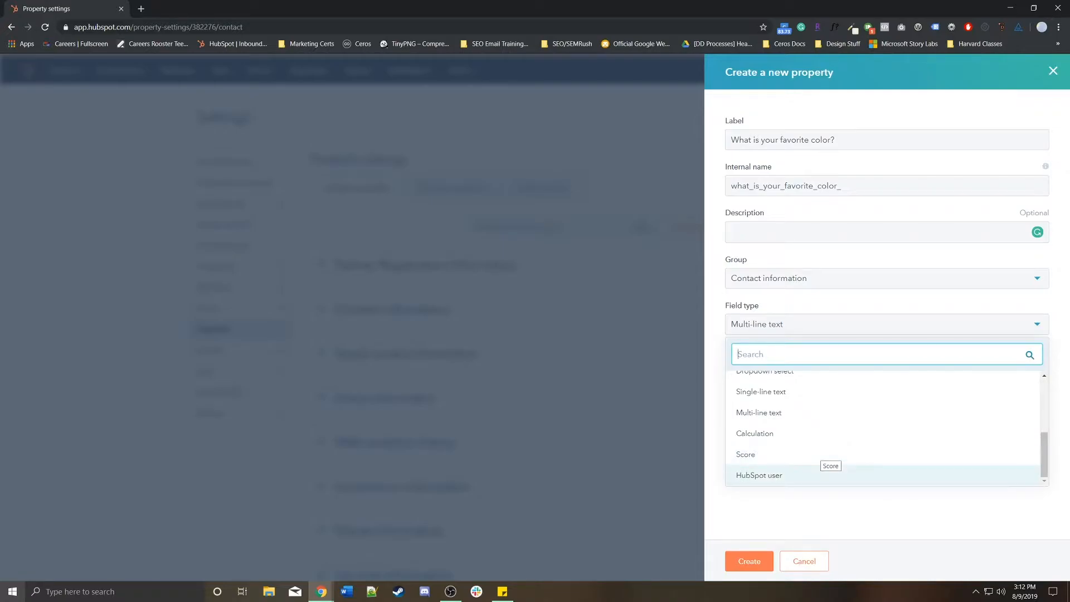
pyautogui.click(830, 510)
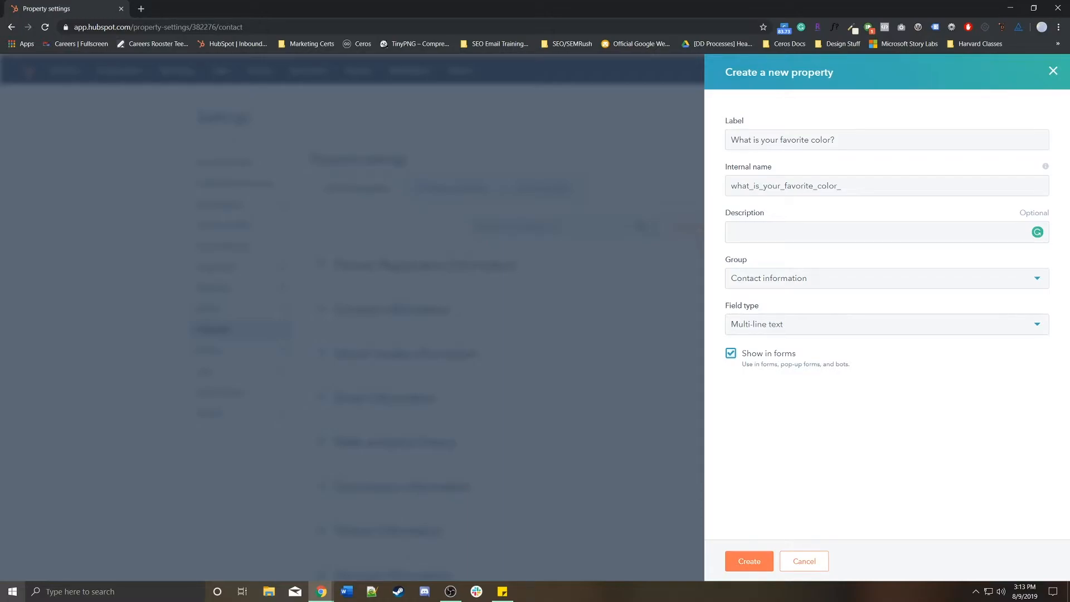
# Create the property, search properties for 'what', and expand Partner Registration Information
pyautogui.click(749, 560)
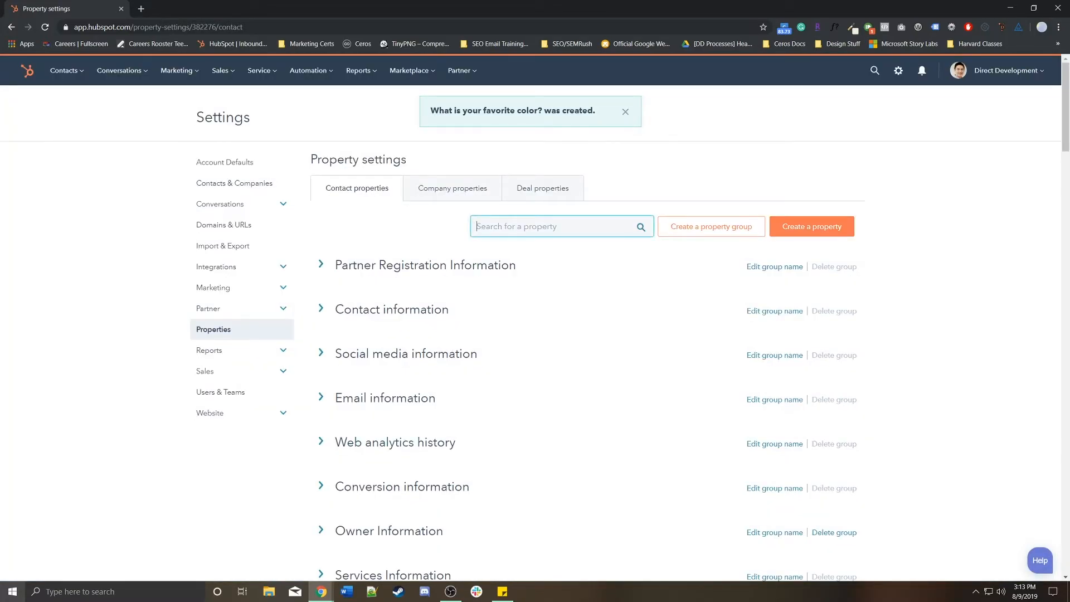
pyautogui.write('what')
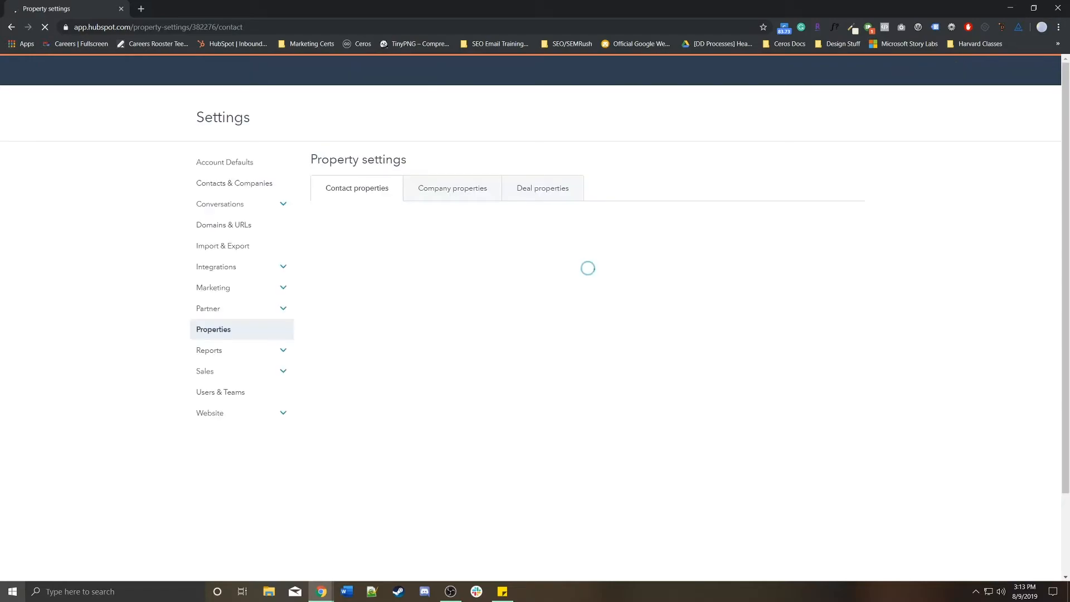
pyautogui.write('what')
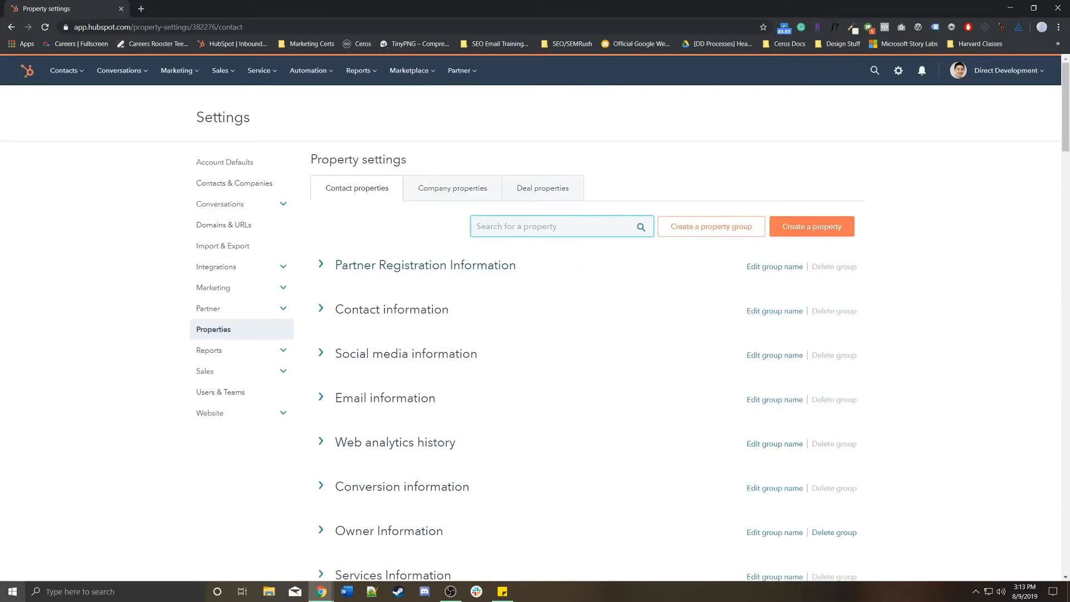
pyautogui.click(425, 265)
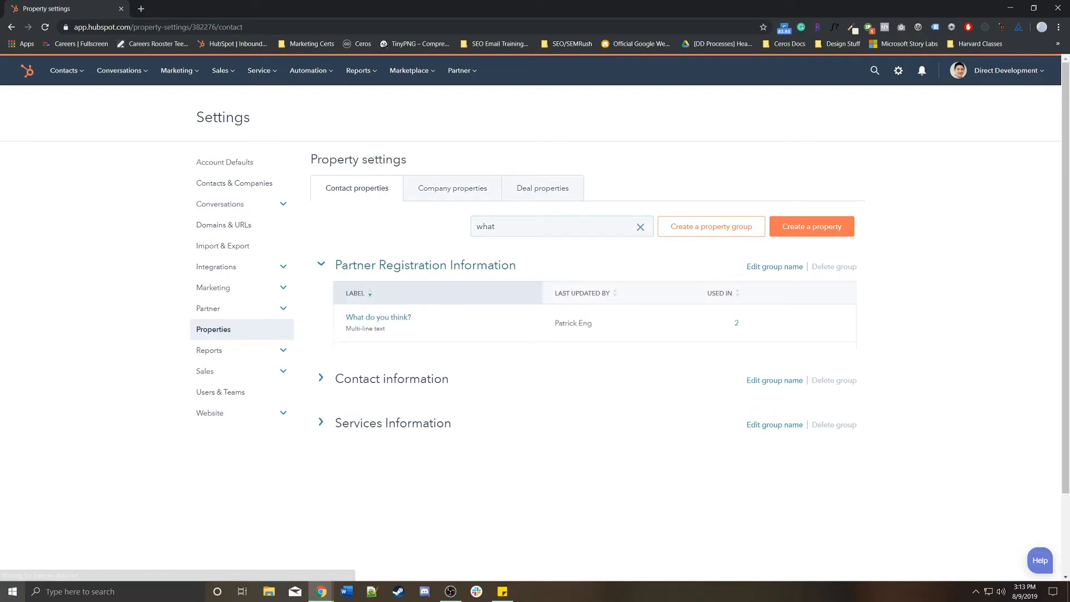
# Expand Contact information and locate the new 'What is your favorite color?' Multi-line text property
pyautogui.scroll(-1, 426, 266)
pyautogui.click(392, 401)
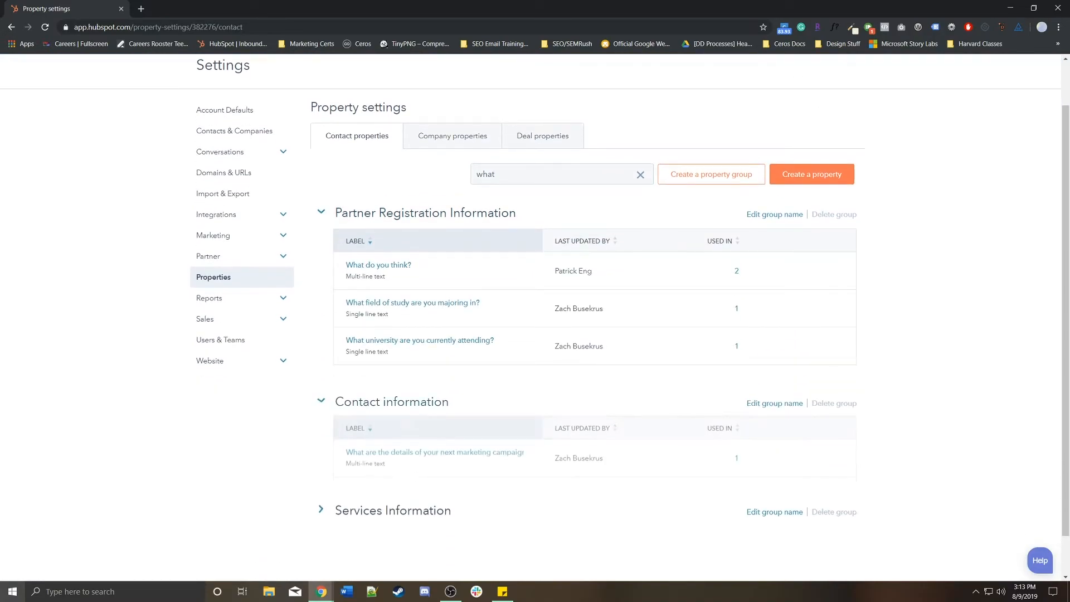
pyautogui.scroll(-4, 392, 401)
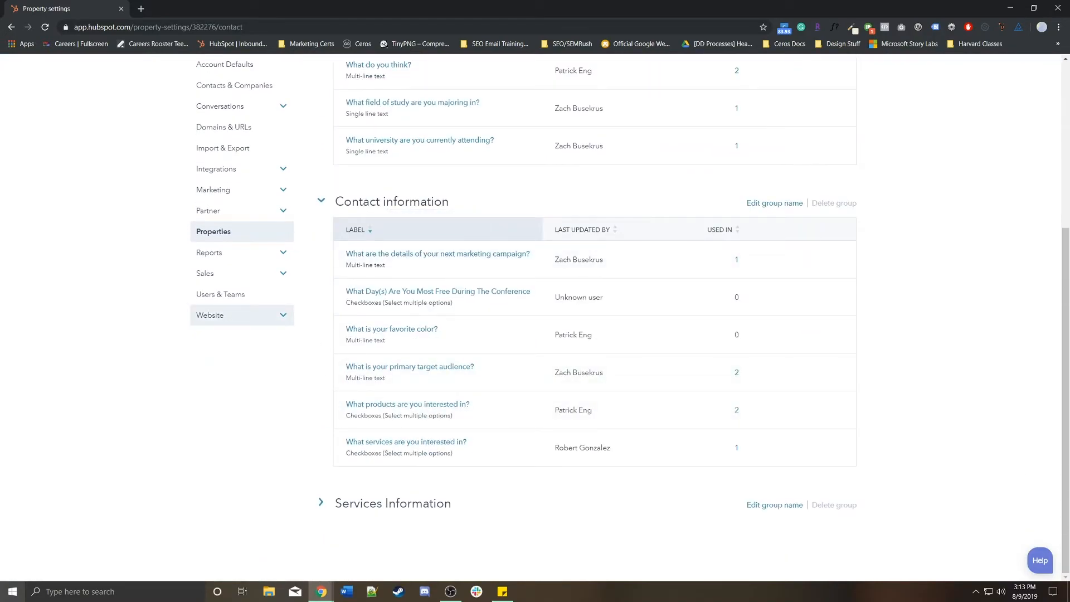
pyautogui.moveTo(553, 334); pyautogui.dragTo(593, 335)
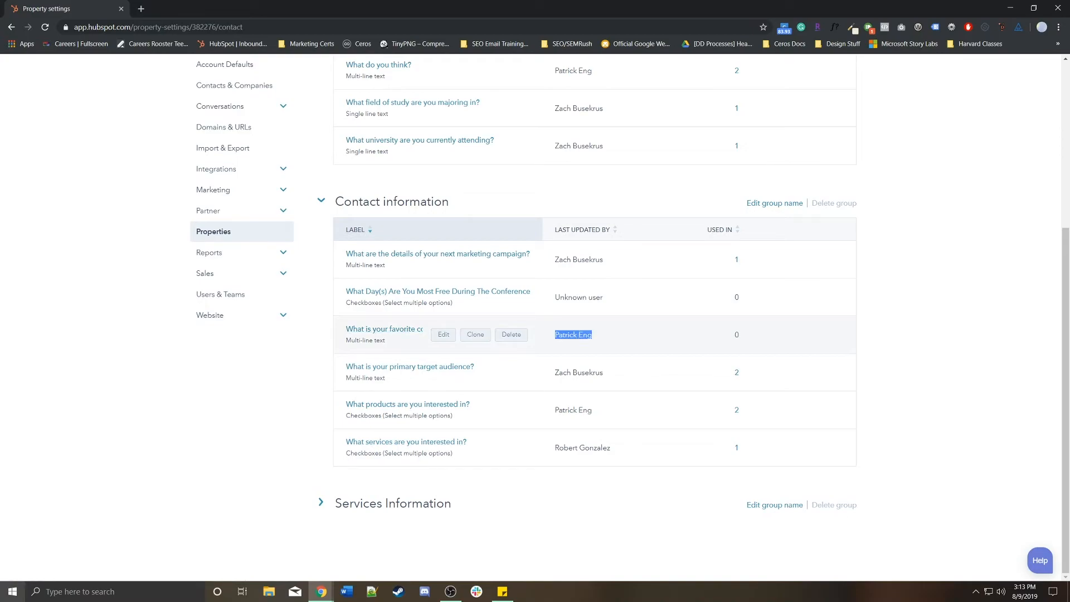
pyautogui.doubleClick(368, 340)
pyautogui.click(323, 365)
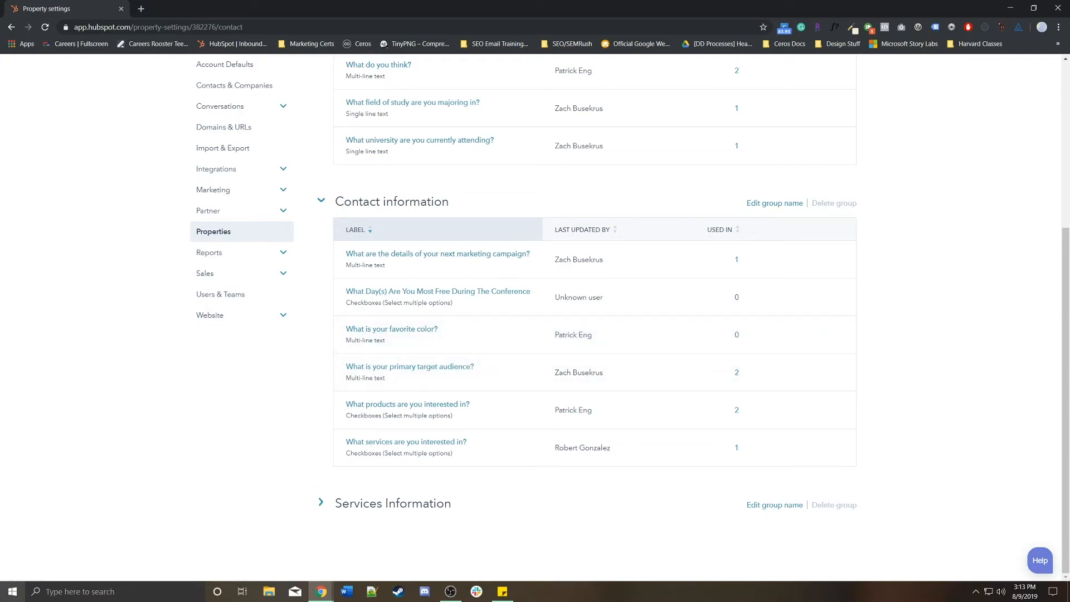